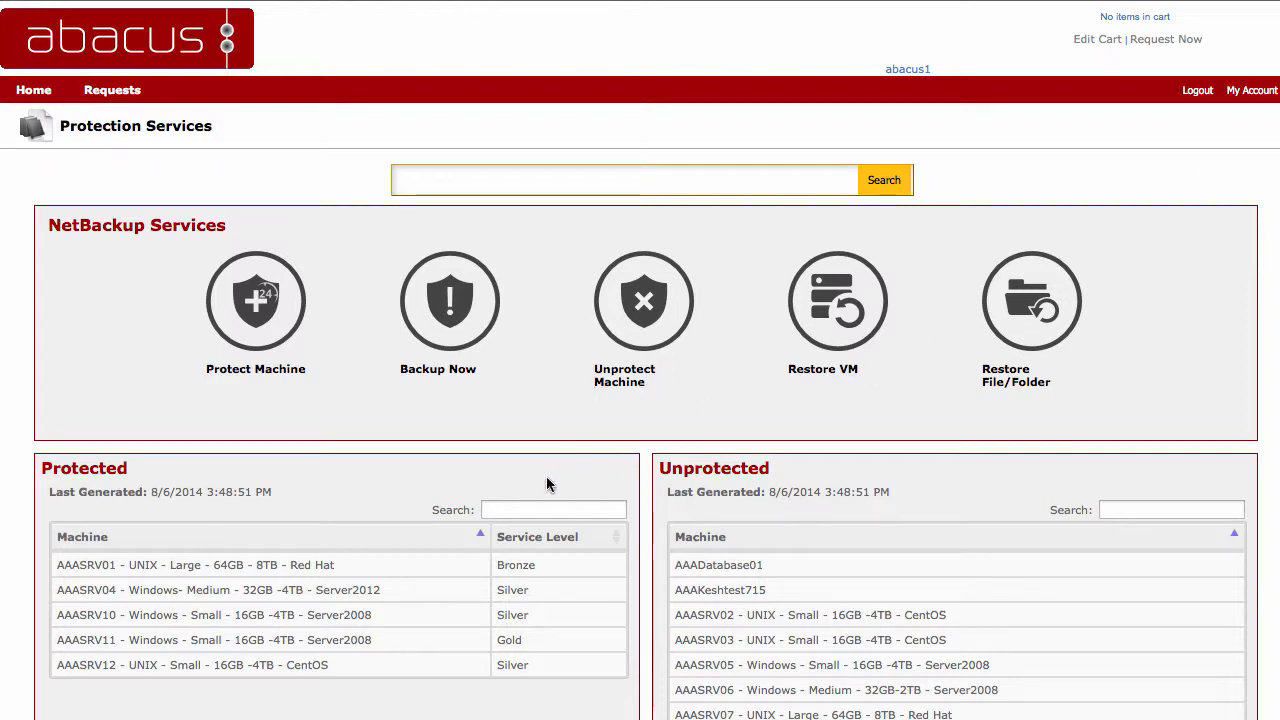
# Step: Look over the protected and unprotected machine lists and open a Provision and Protect request from the full NetBackup Services catalogue
pyautogui.scroll(-2, 545, 473)
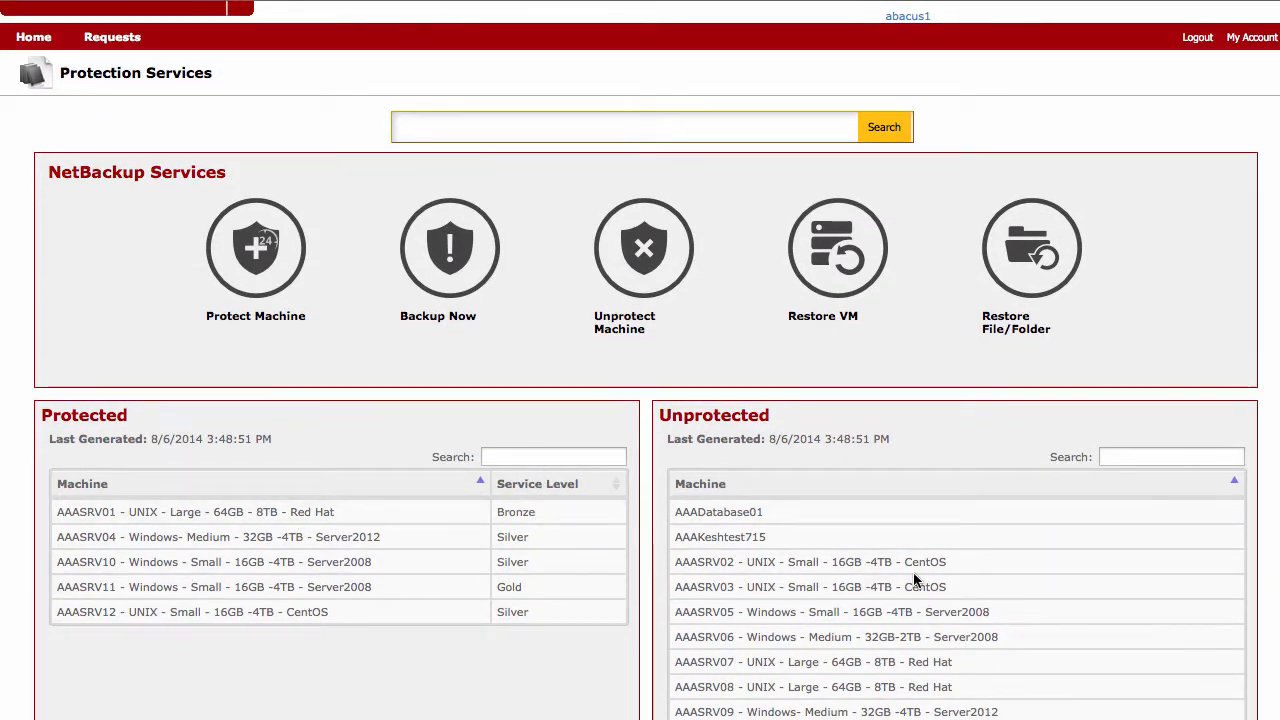
pyautogui.scroll(-3, 917, 525)
pyautogui.scroll(-3, 917, 525)
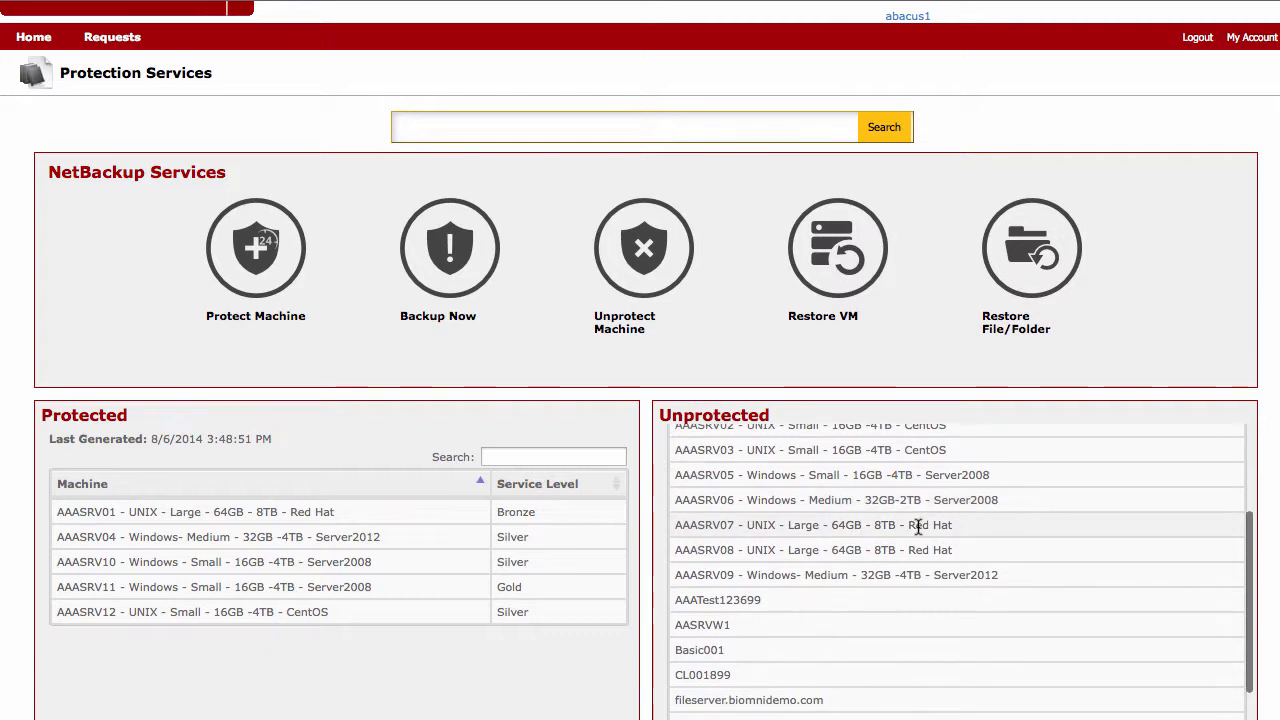
pyautogui.scroll(5, 917, 525)
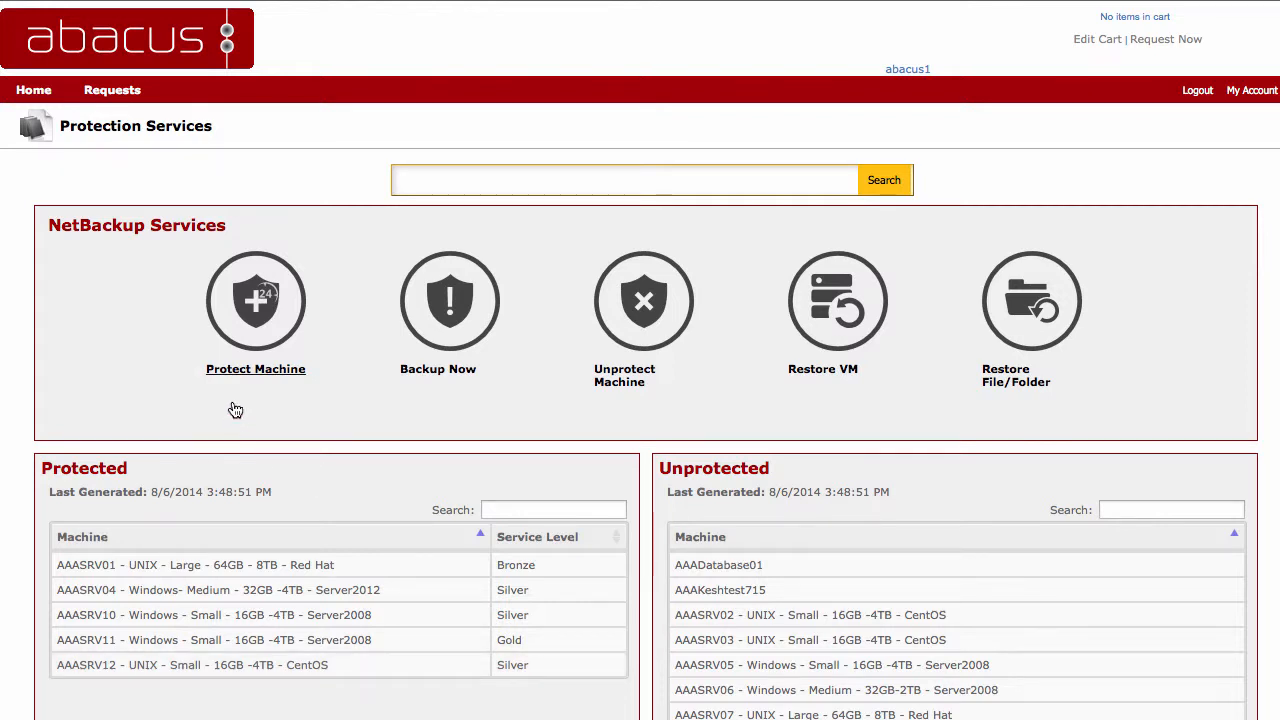
pyautogui.click(138, 230)
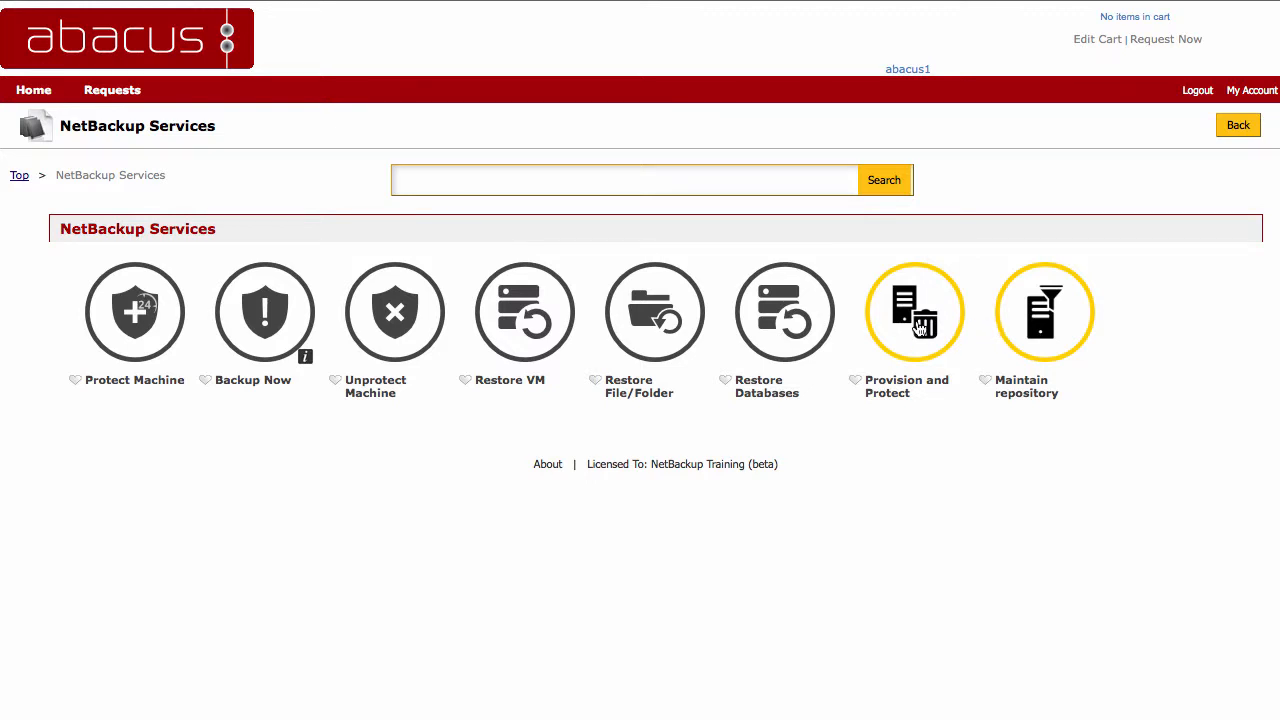
pyautogui.click(919, 328)
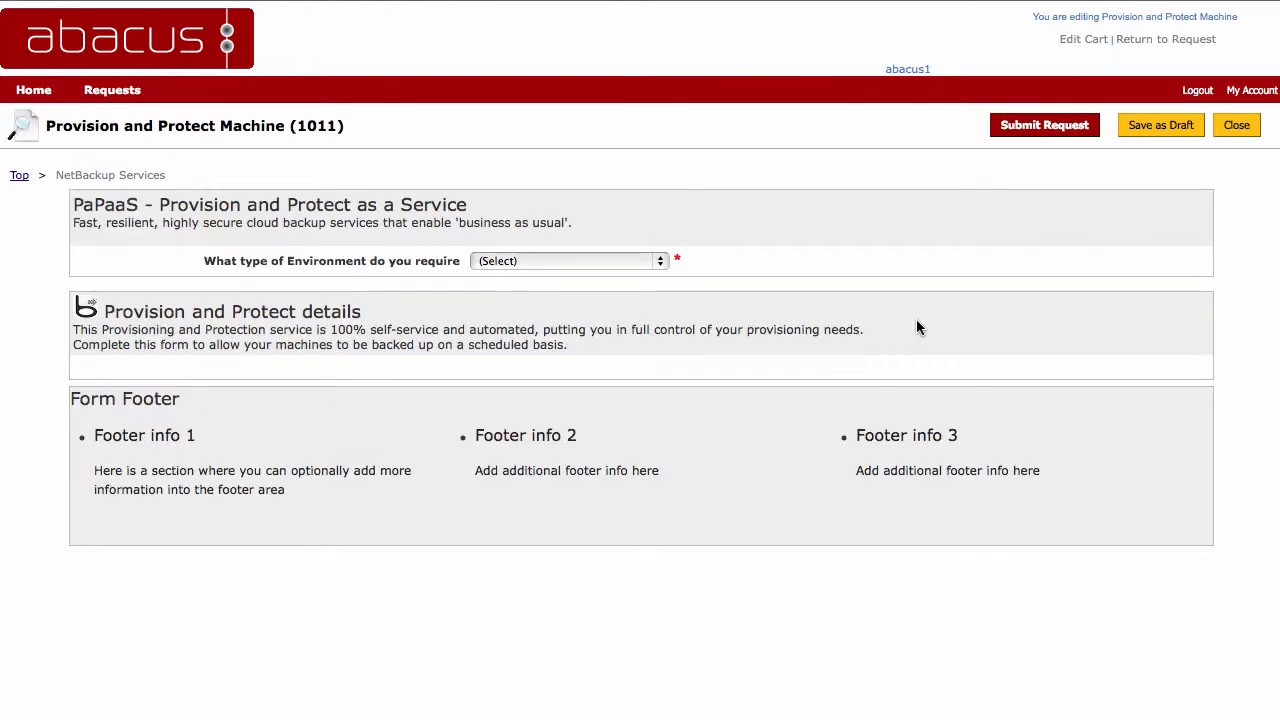
# Step: Set the required environment type to 5 Server Environment and look over the machine sections of the form
pyautogui.click(657, 261)
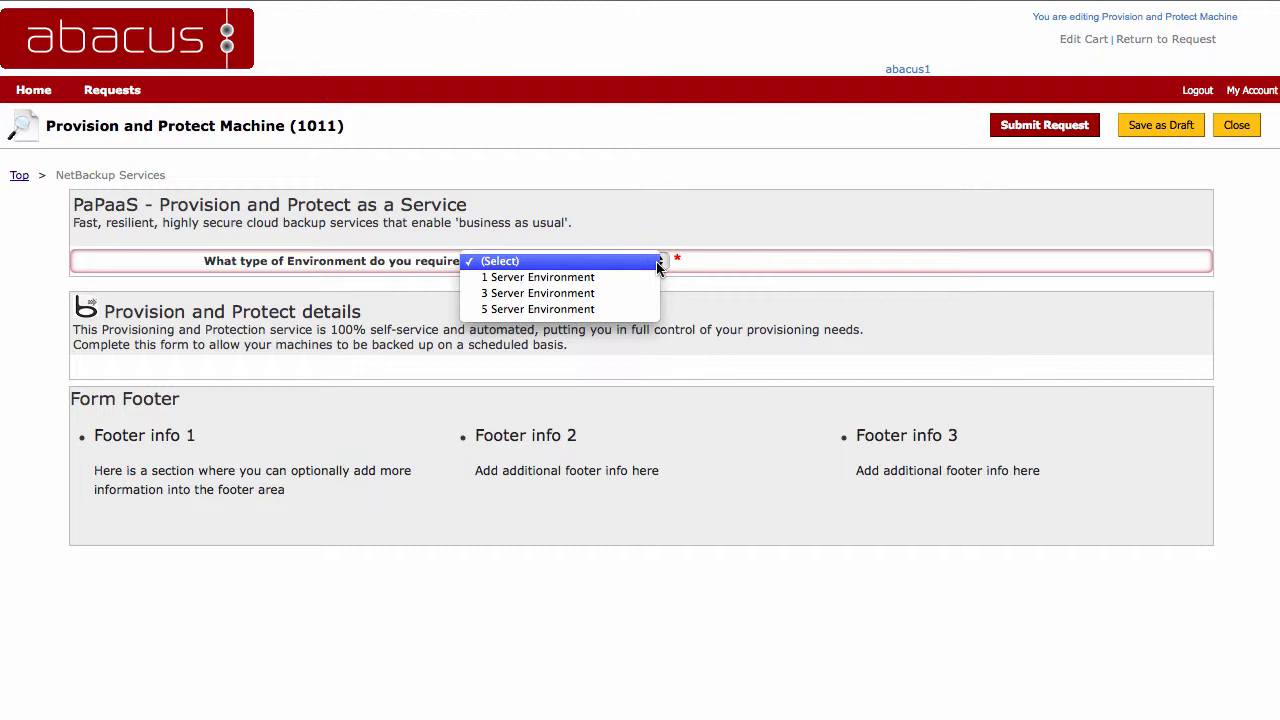
pyautogui.click(589, 309)
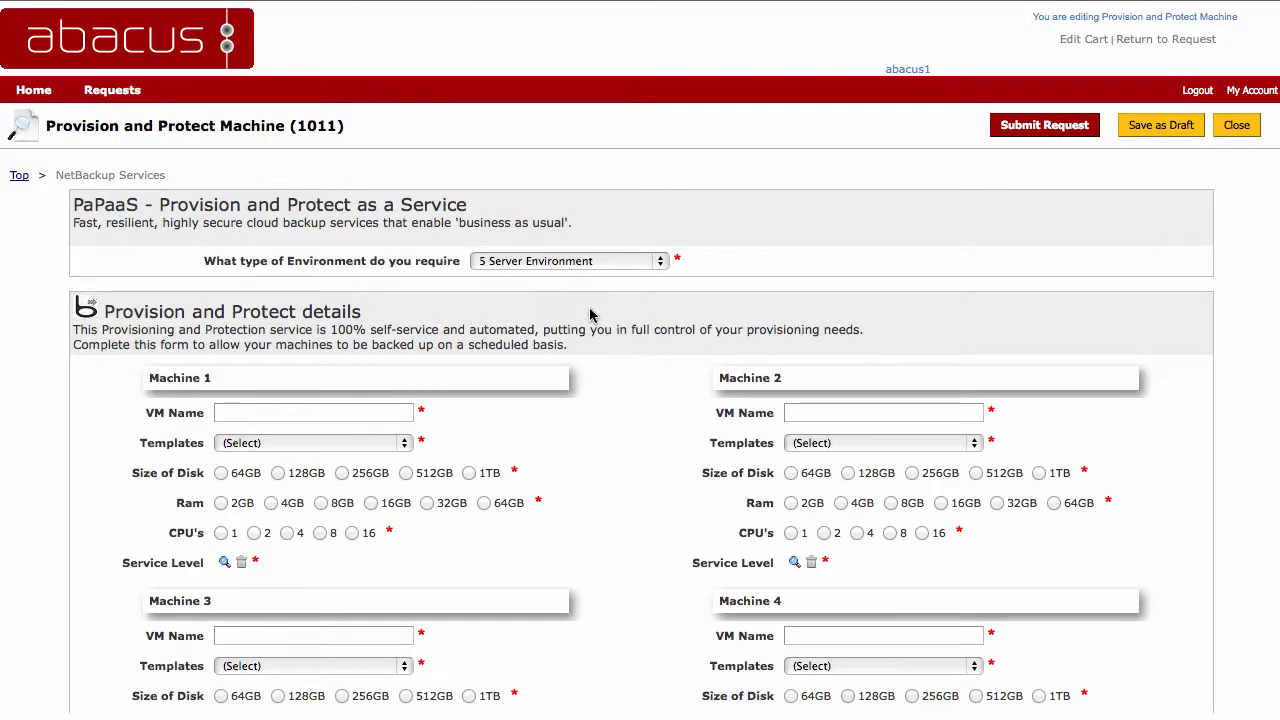
pyautogui.scroll(-5, 698, 367)
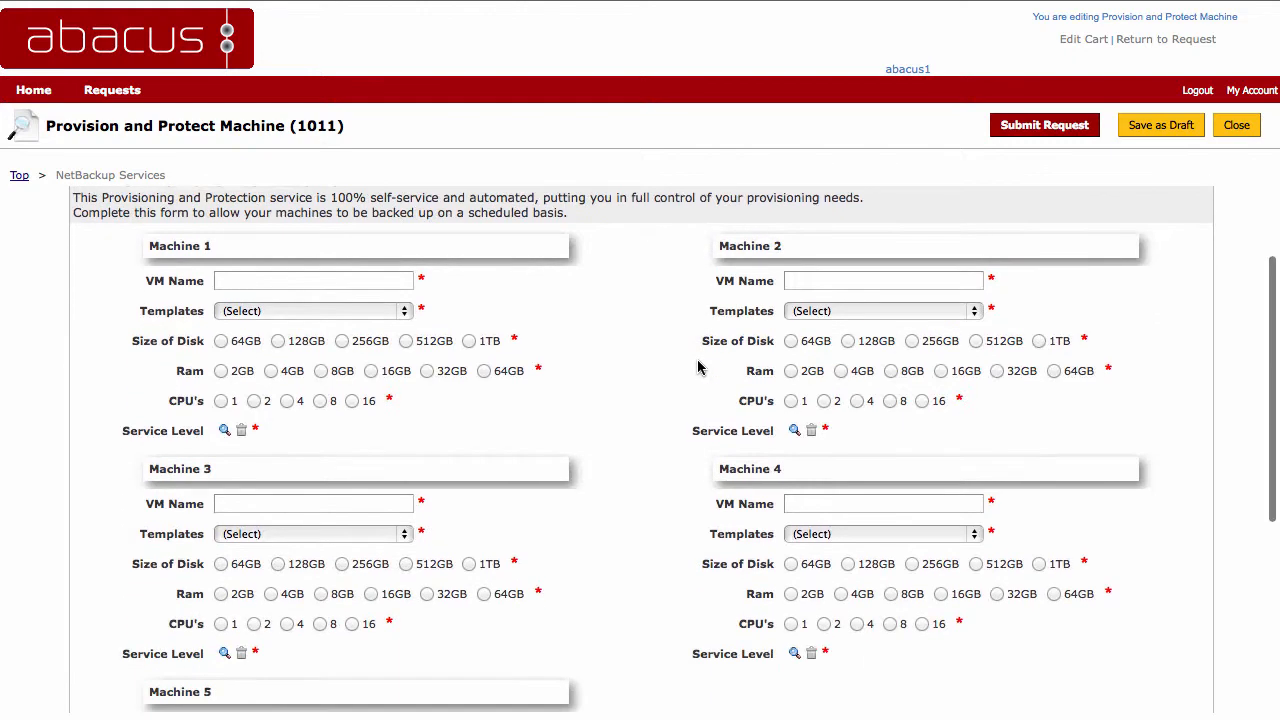
pyautogui.scroll(4, 698, 367)
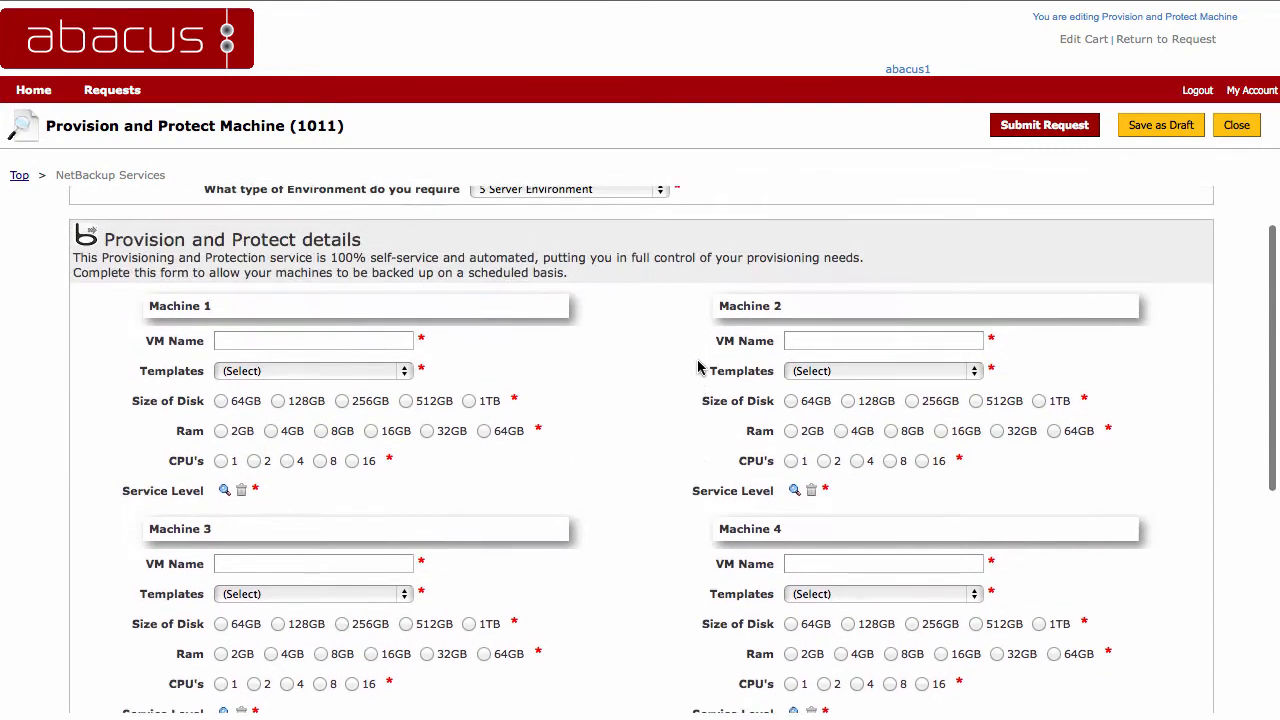
pyautogui.scroll(1, 698, 367)
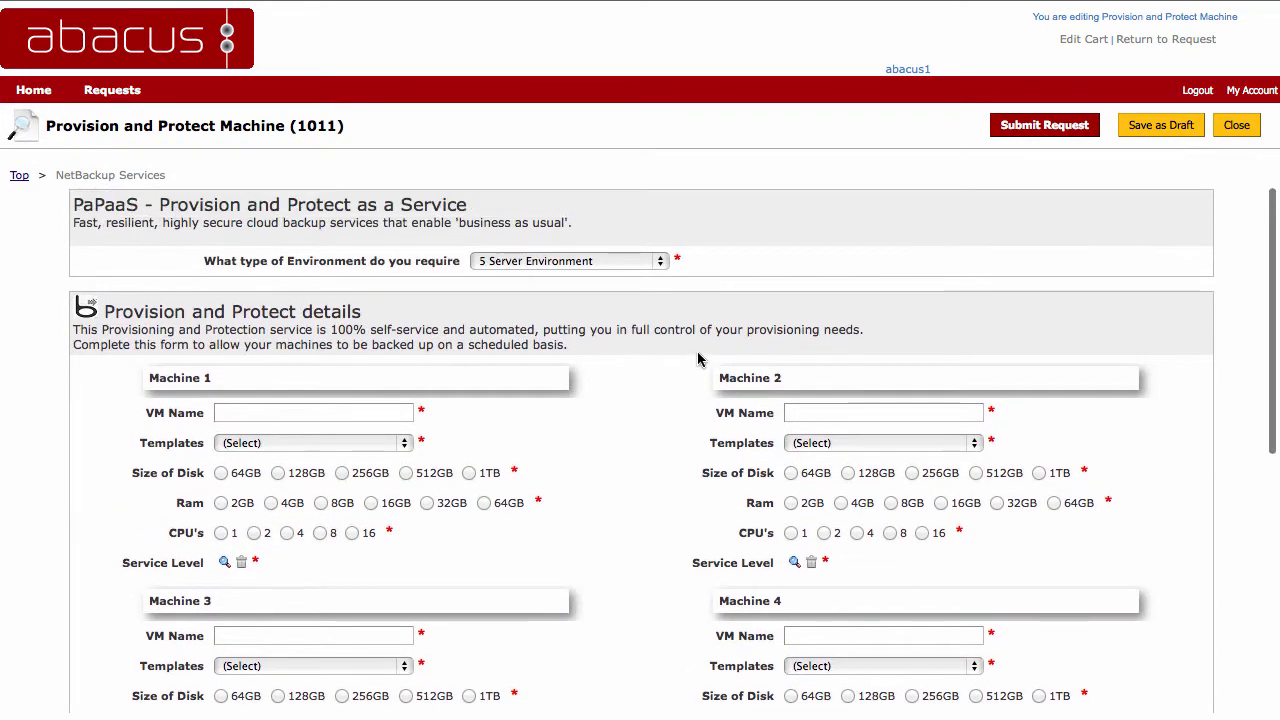
# Step: Set the required environment type to 1 Server Environment and enter test1011 as the VM name of Machine 1
pyautogui.click(659, 261)
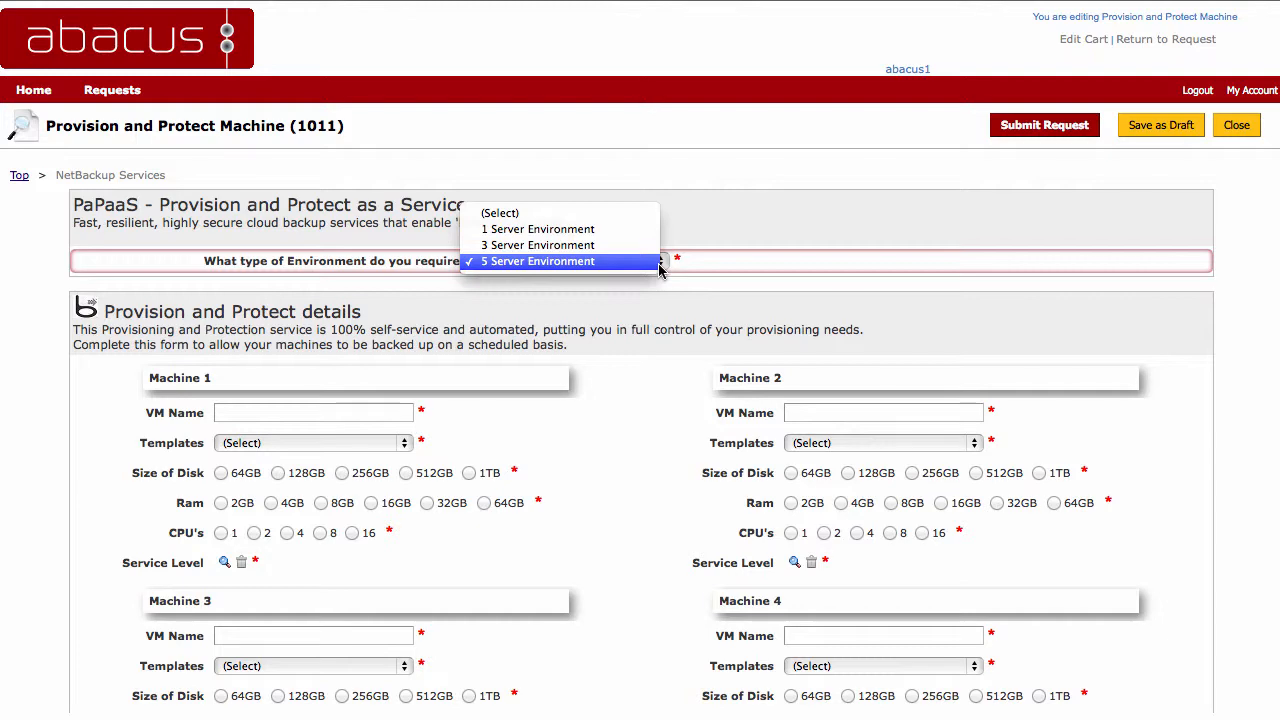
pyautogui.click(590, 231)
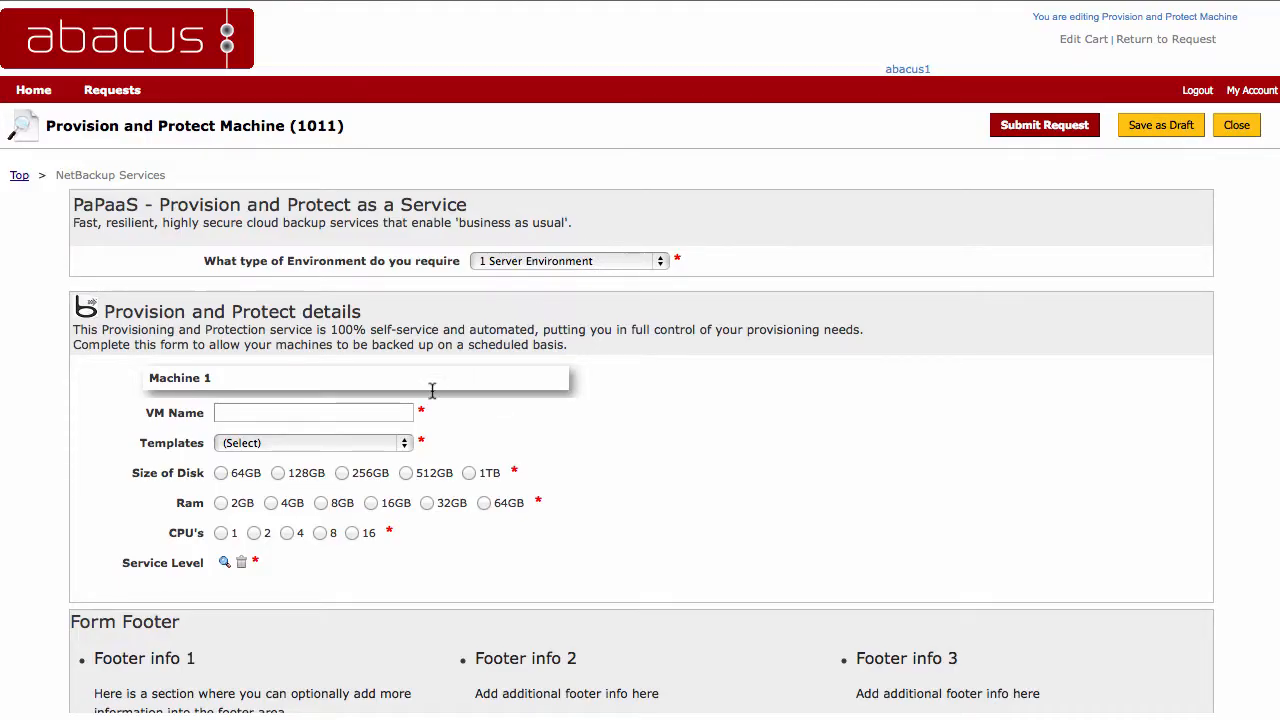
pyautogui.click(262, 413)
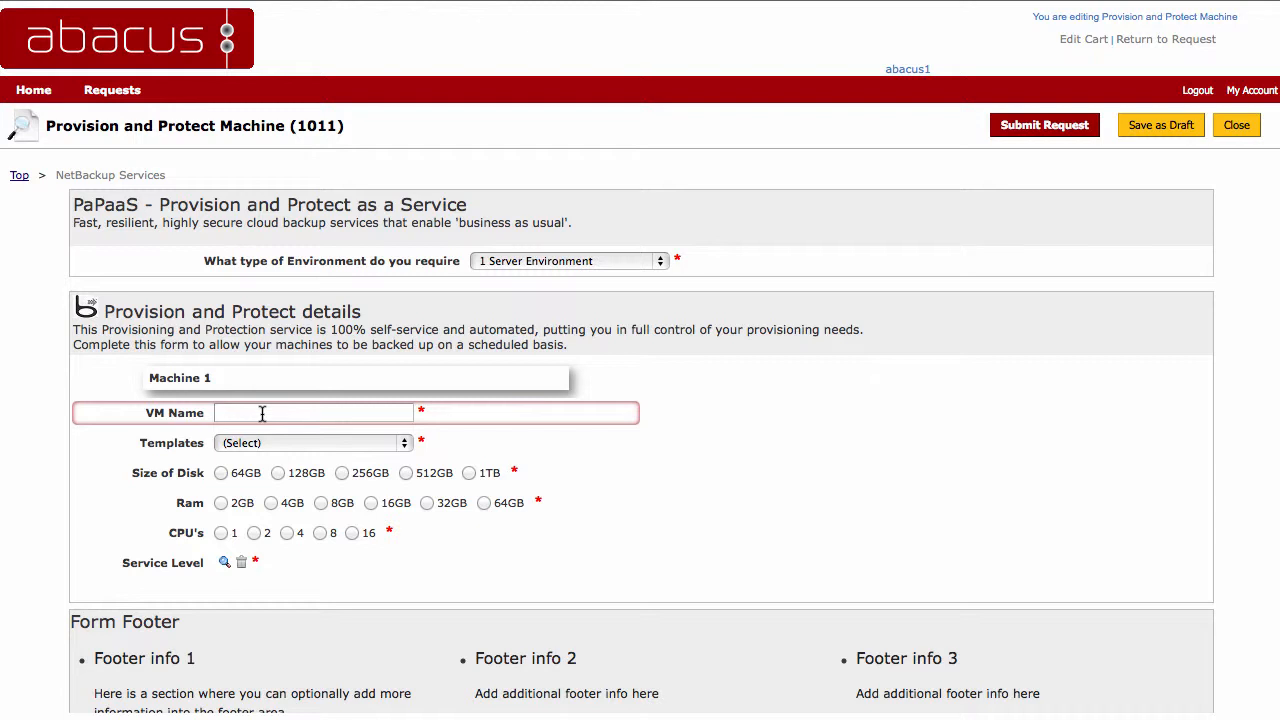
pyautogui.write('test')
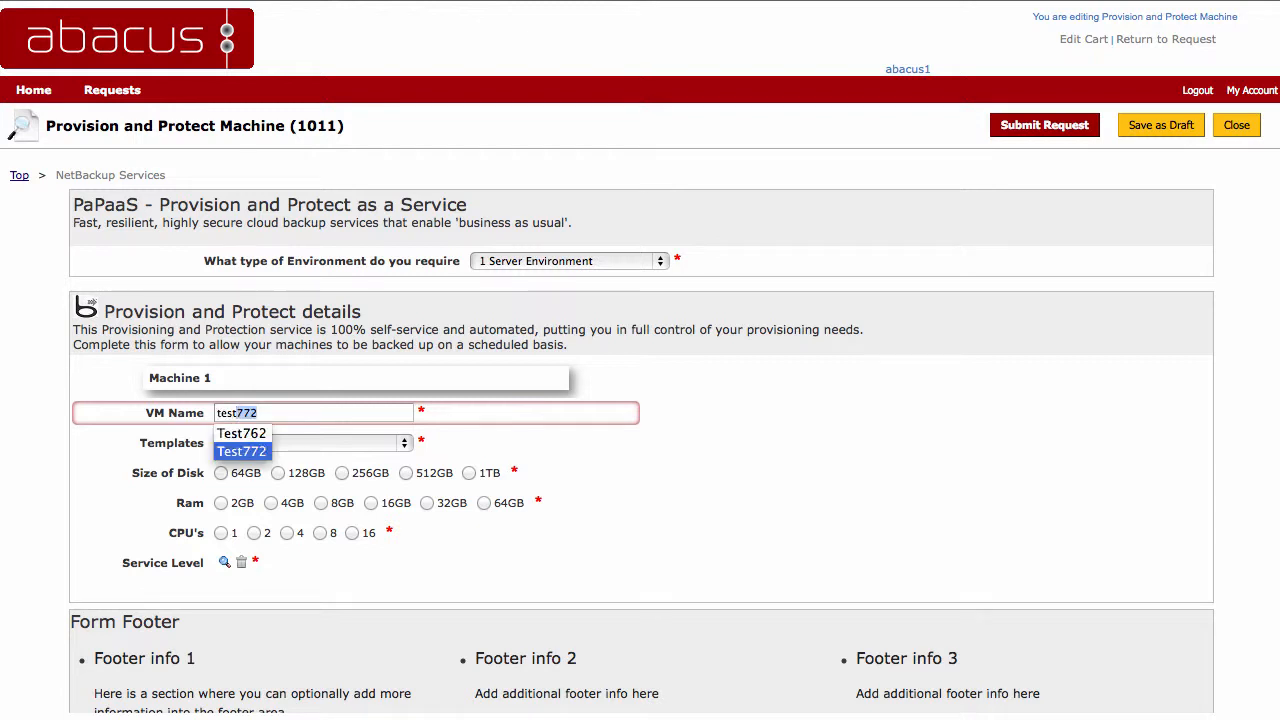
pyautogui.write('1011')
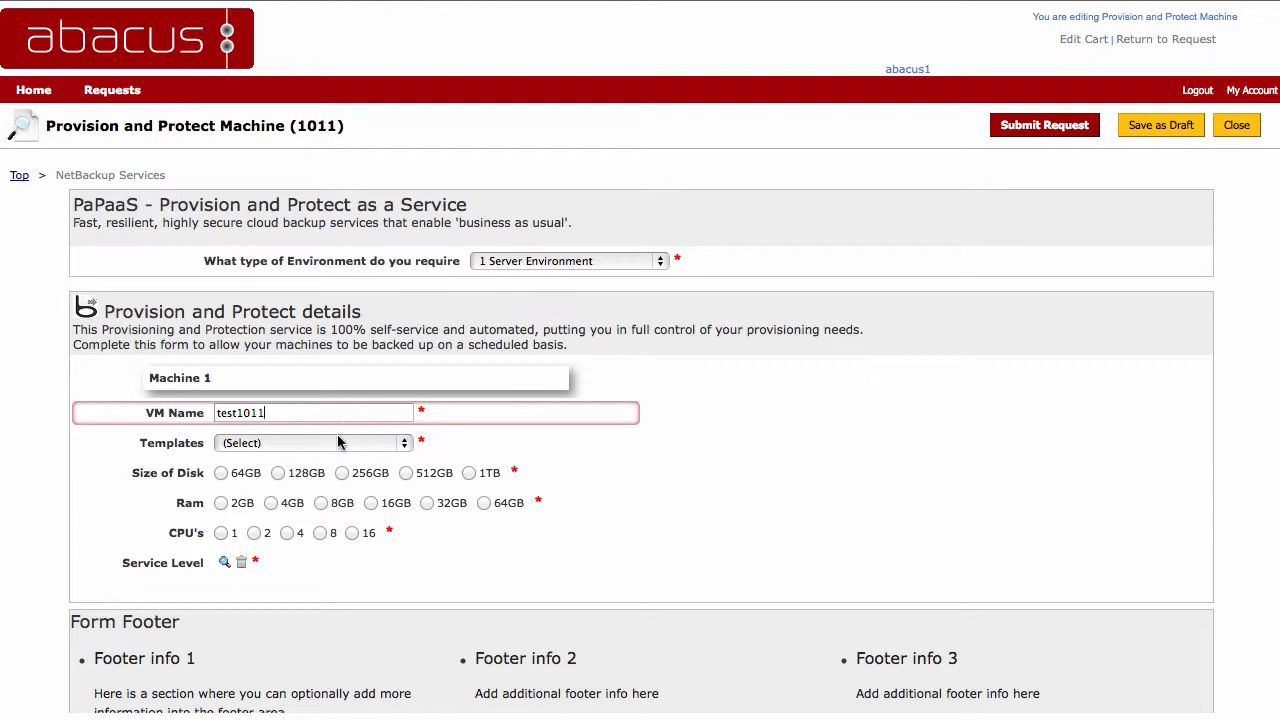
# Step: Configure Machine 1 with the Windows 8.1 template, a 64GB disk, 2GB of RAM and 1 CPU
pyautogui.click(406, 445)
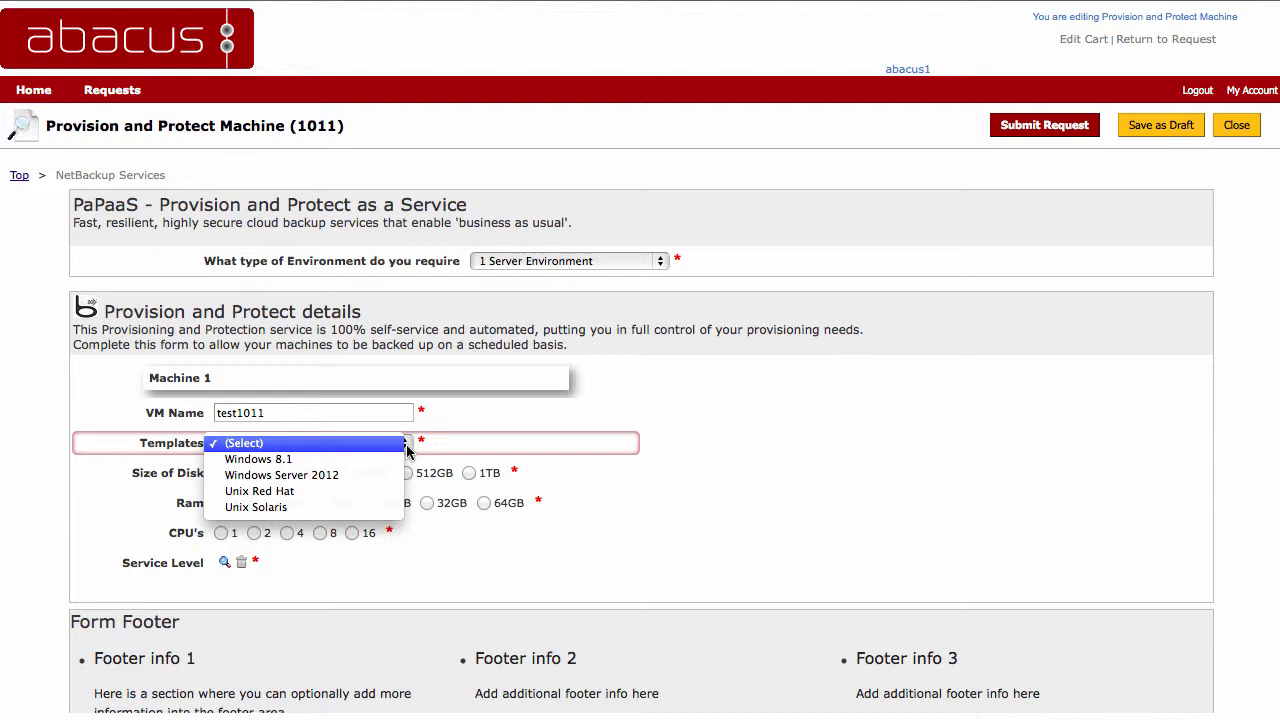
pyautogui.click(275, 459)
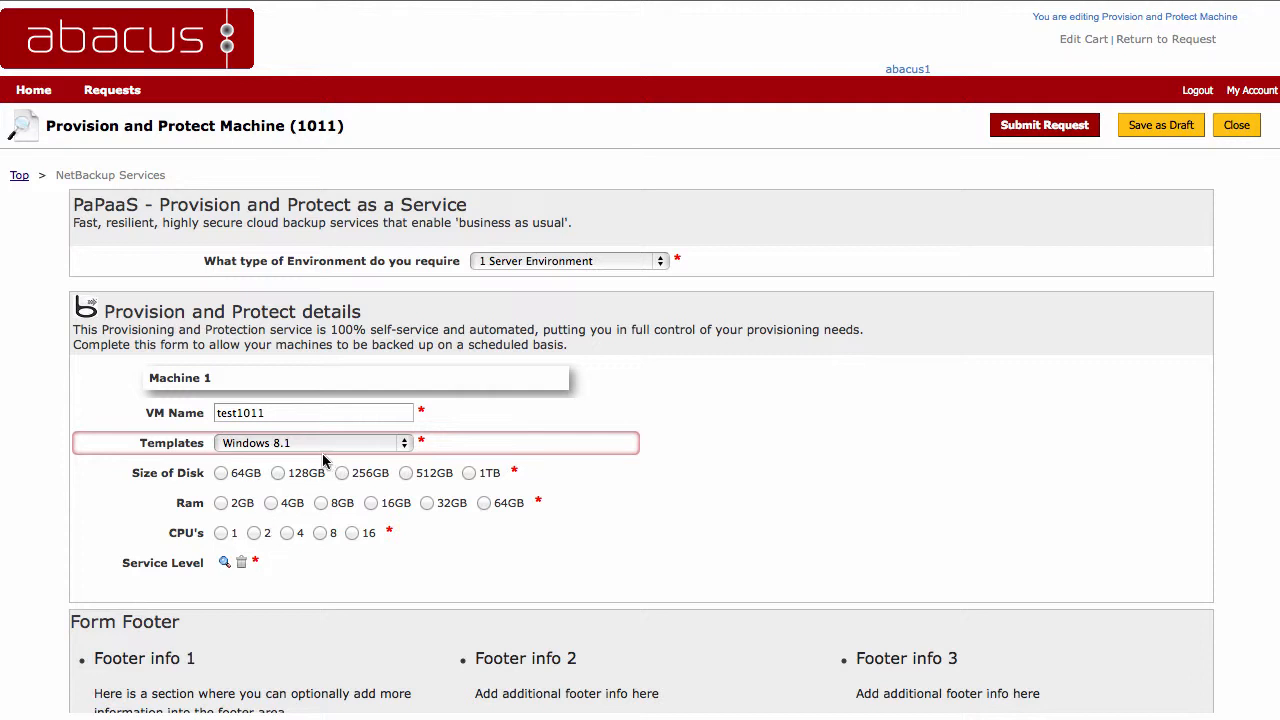
pyautogui.click(221, 473)
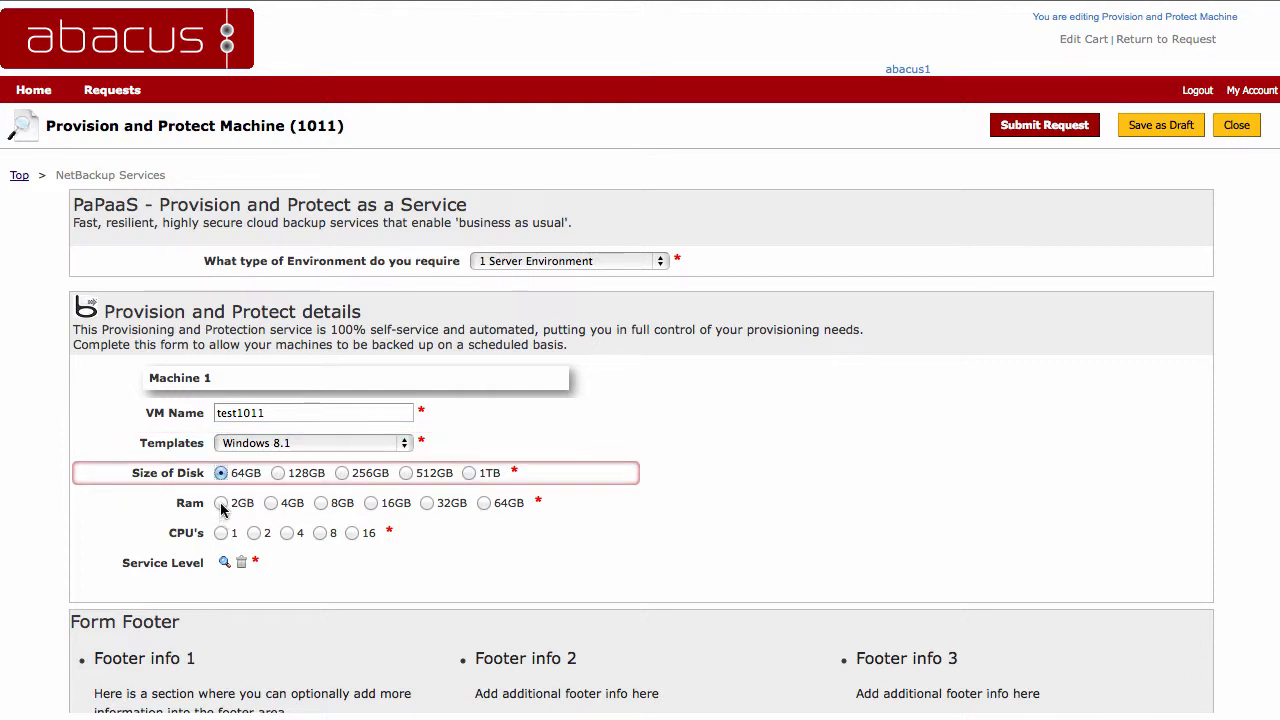
pyautogui.click(221, 504)
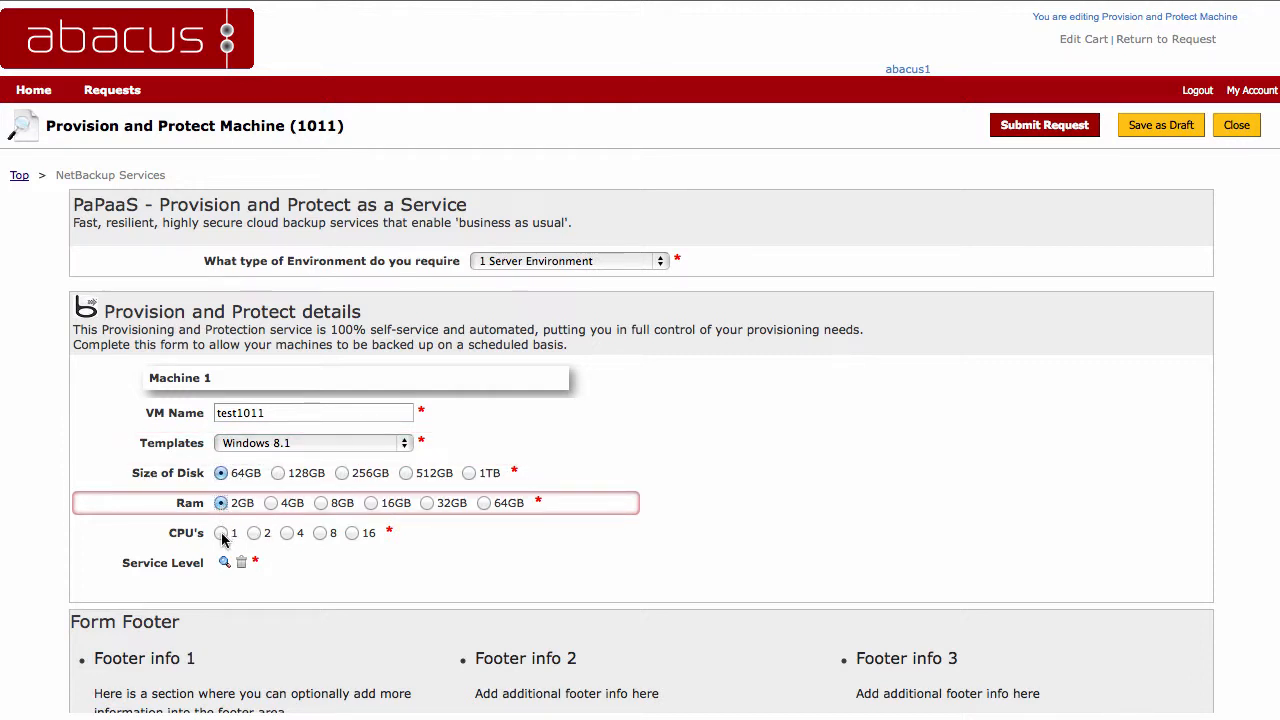
pyautogui.click(221, 534)
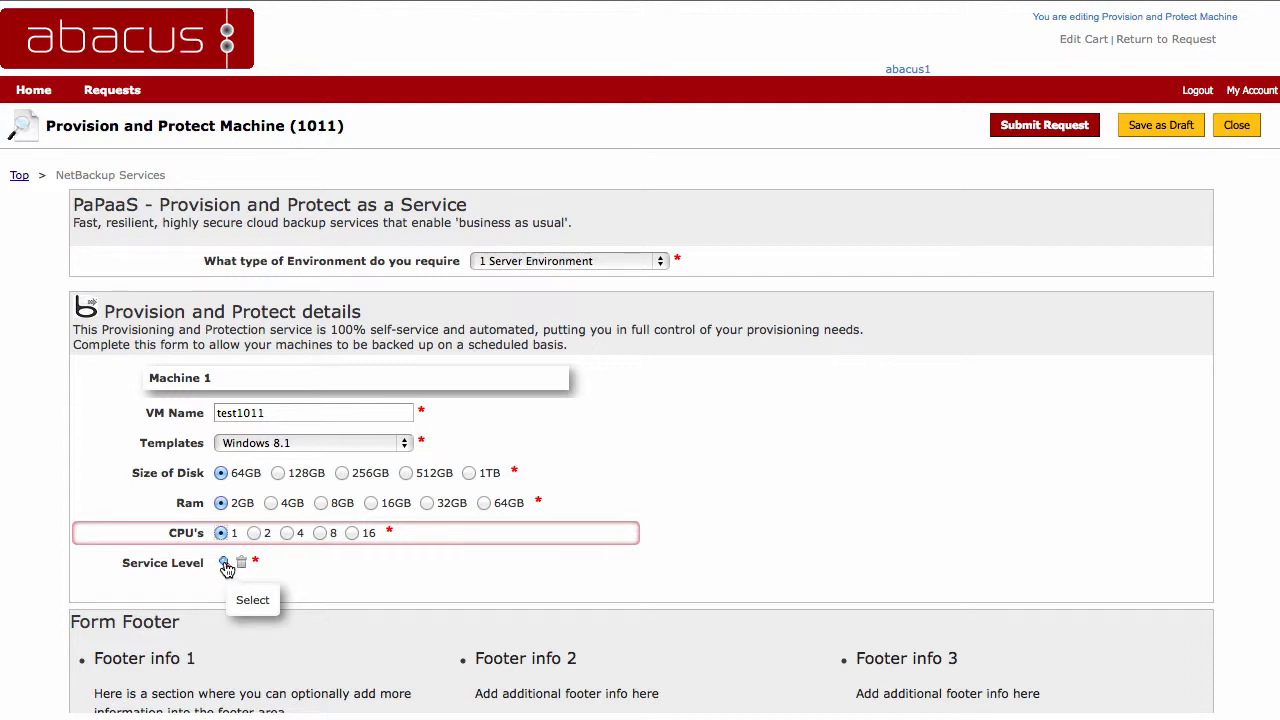
# Step: Assign the Silver backup service level to Machine 1 and submit the request
pyautogui.click(224, 565)
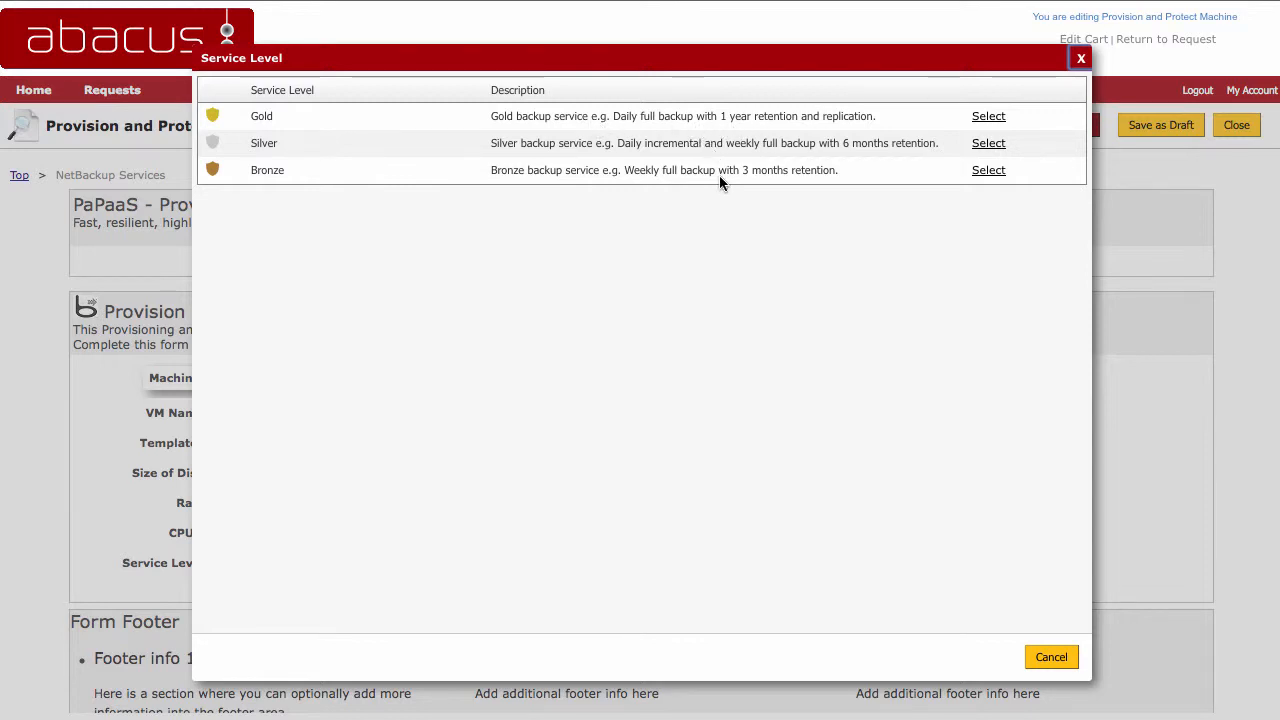
pyautogui.click(988, 144)
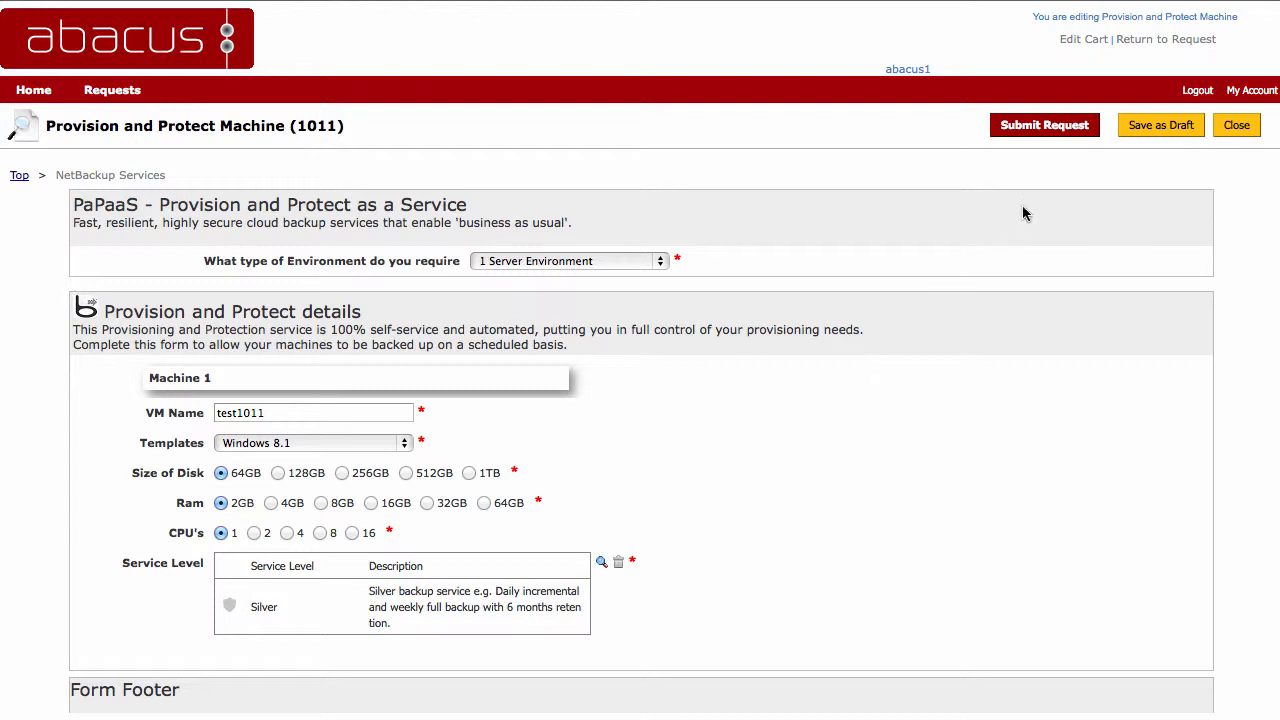
pyautogui.click(1058, 130)
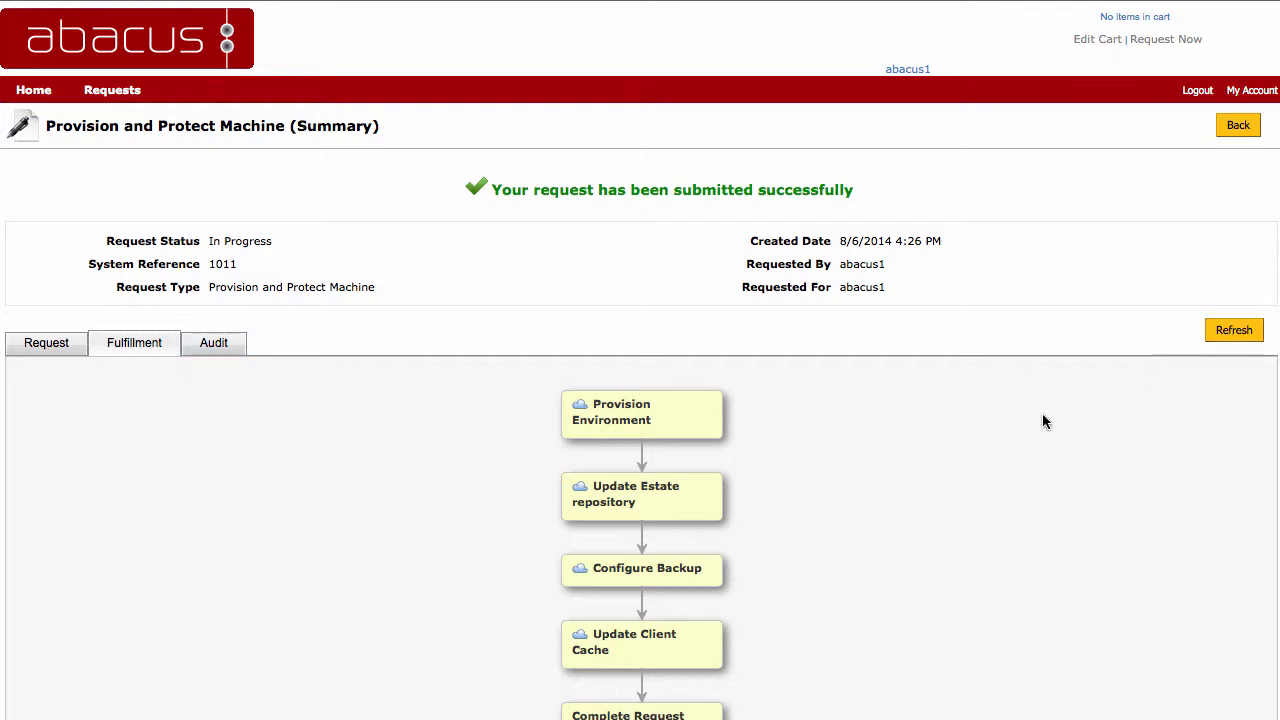
# Step: Refresh the submitted request's fulfillment workflow repeatedly to follow its progress through to the Complete Request stage
pyautogui.scroll(-1, 1042, 421)
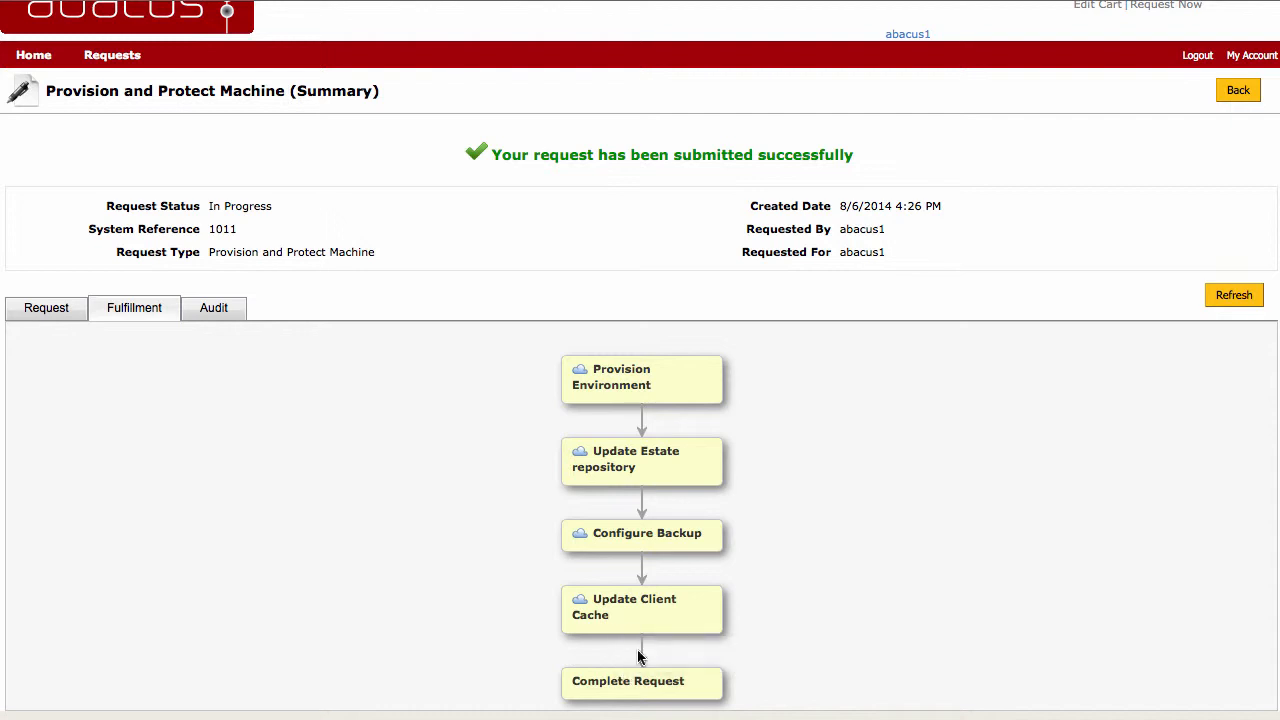
pyautogui.click(1244, 301)
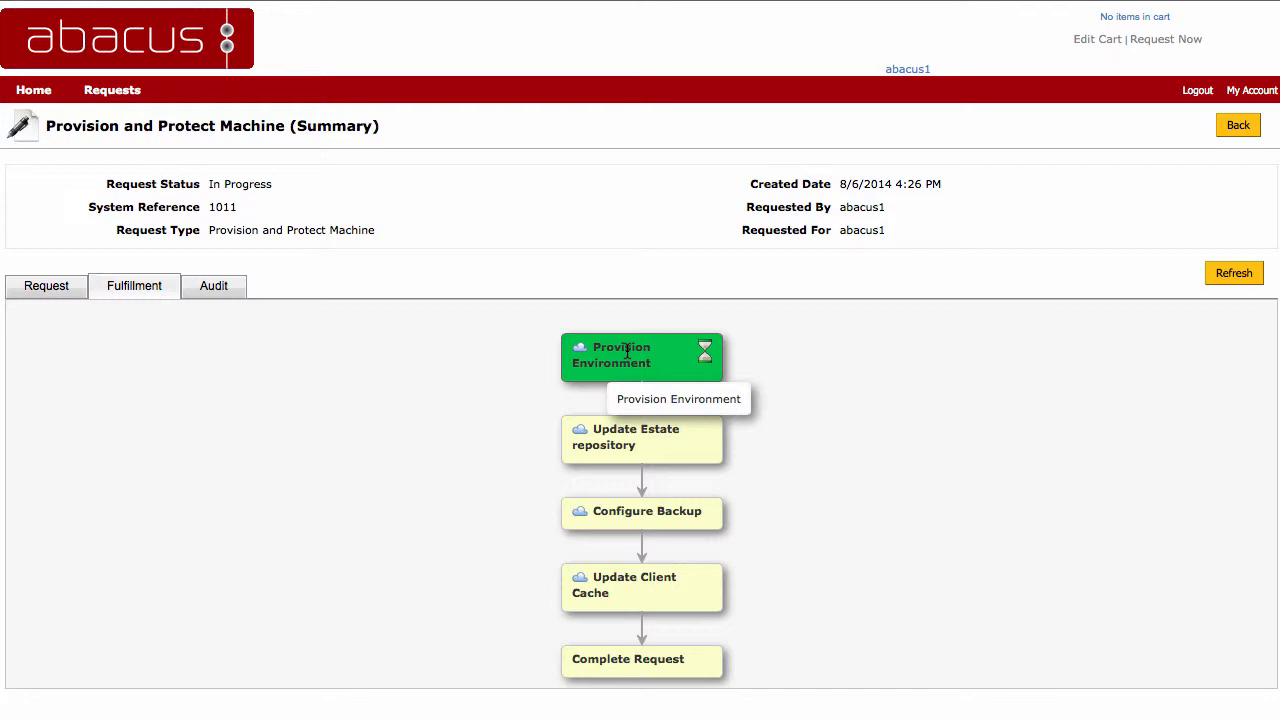
pyautogui.click(1234, 277)
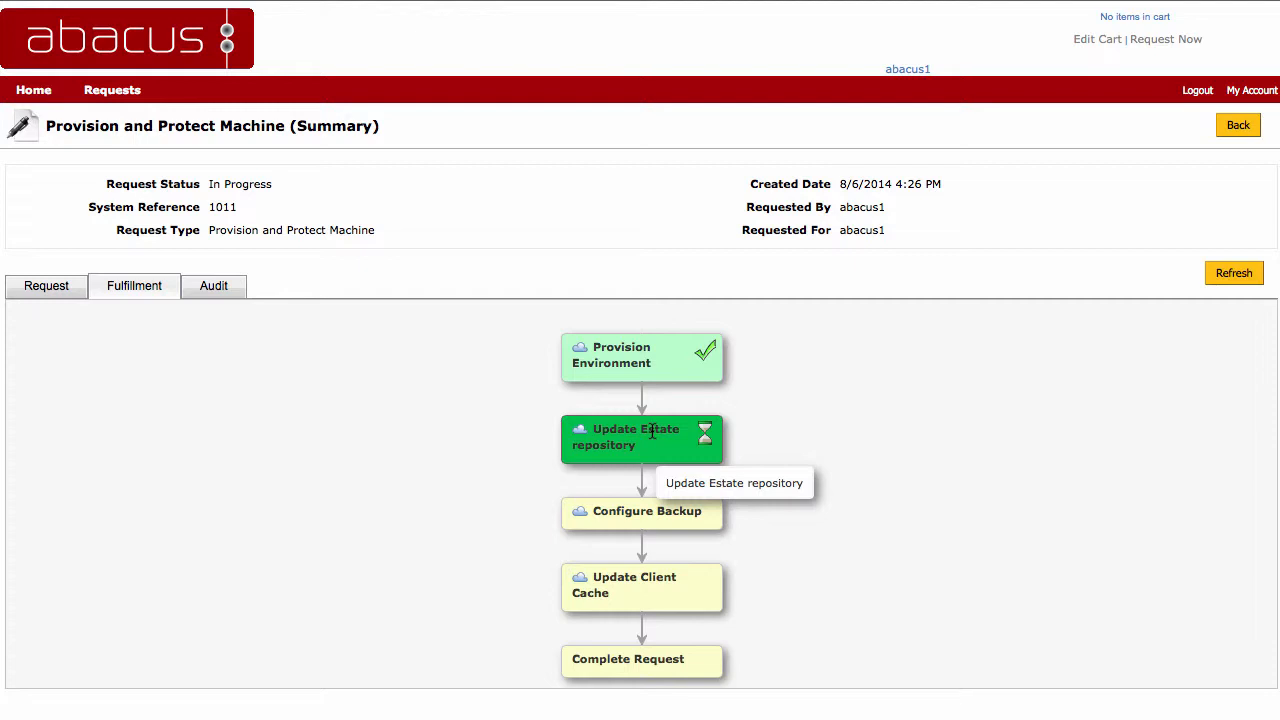
pyautogui.click(1241, 277)
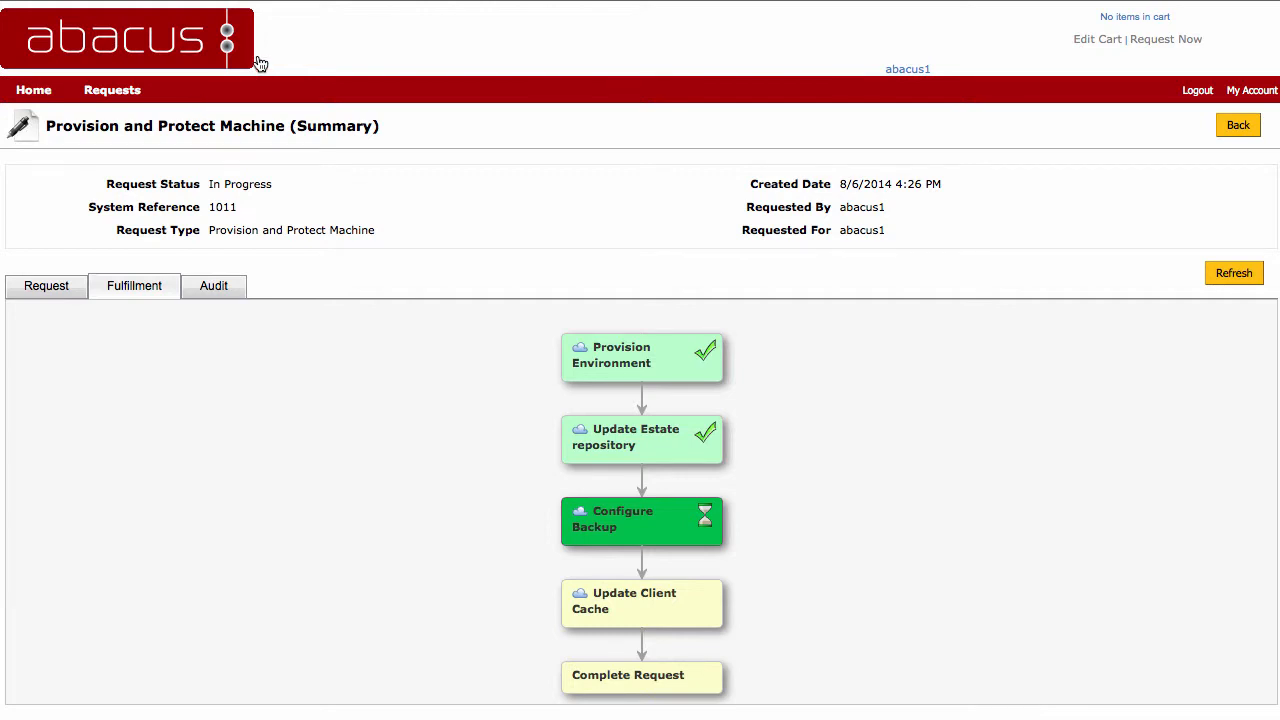
pyautogui.click(1236, 279)
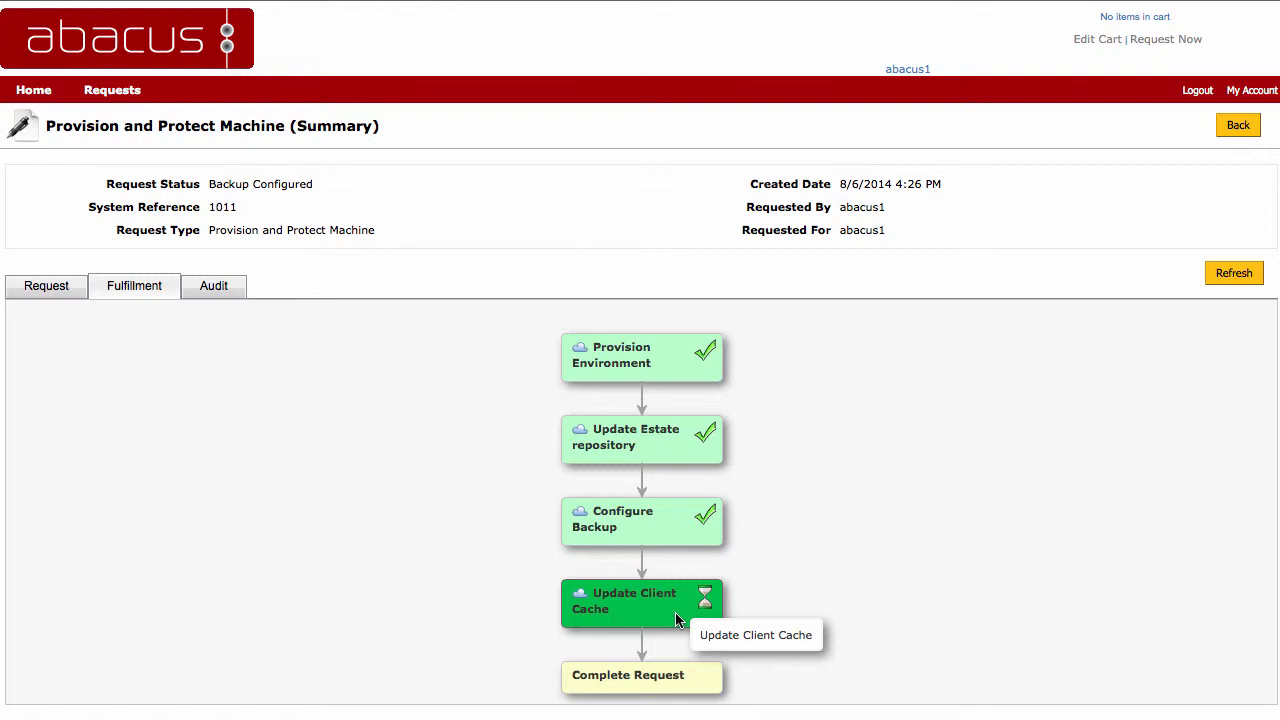
pyautogui.click(1236, 275)
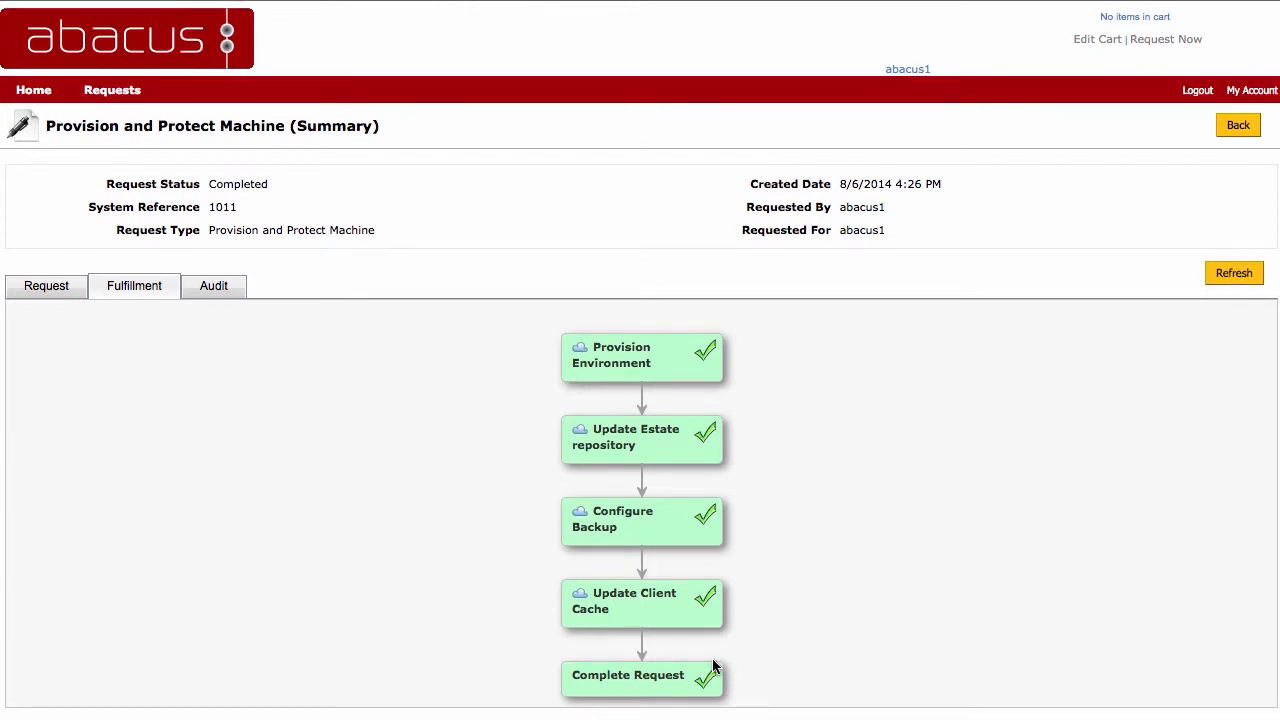
# Step: Review the request details of the Provision and Protect Machine request and return to the Protection Services home page
pyautogui.click(52, 292)
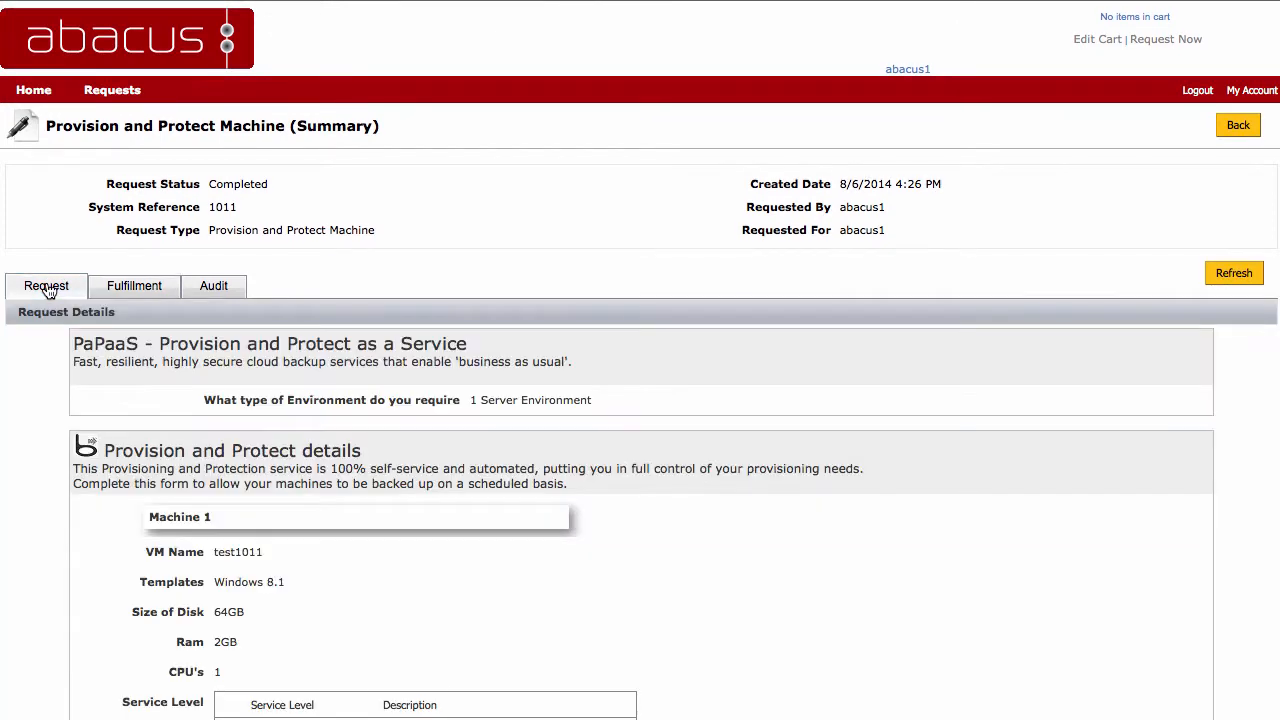
pyautogui.scroll(-3, 300, 408)
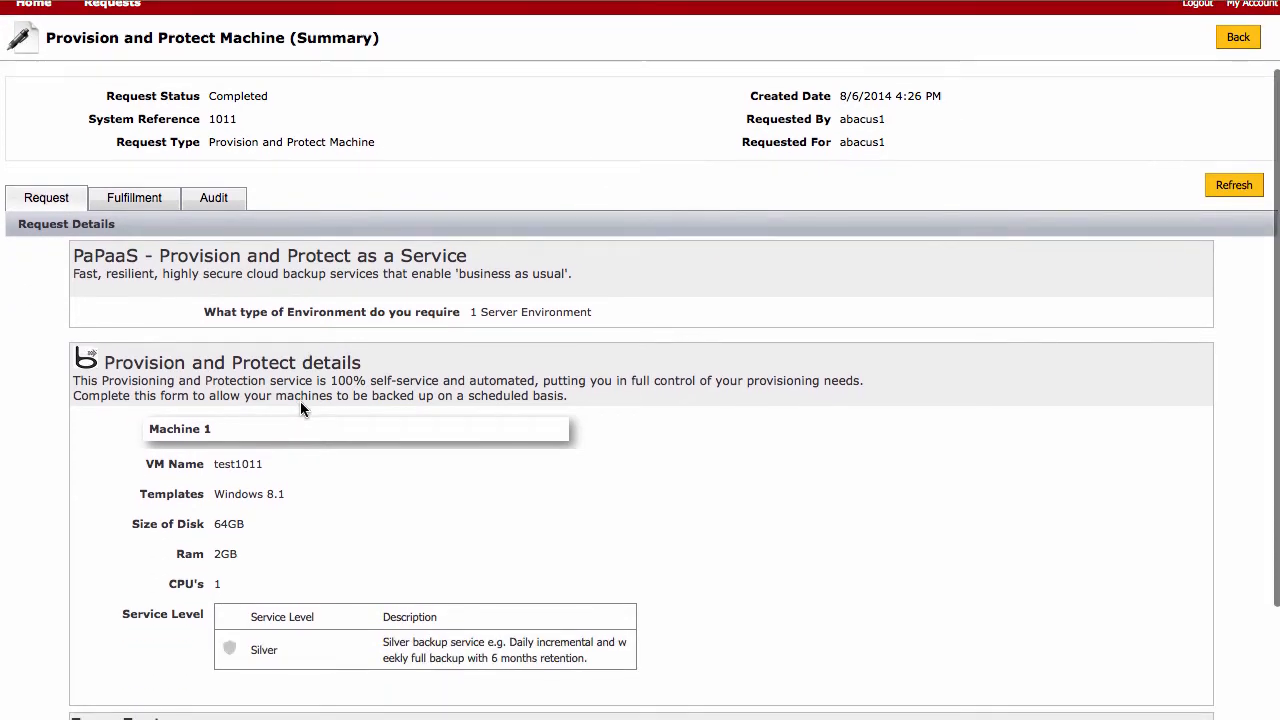
pyautogui.scroll(3, 300, 401)
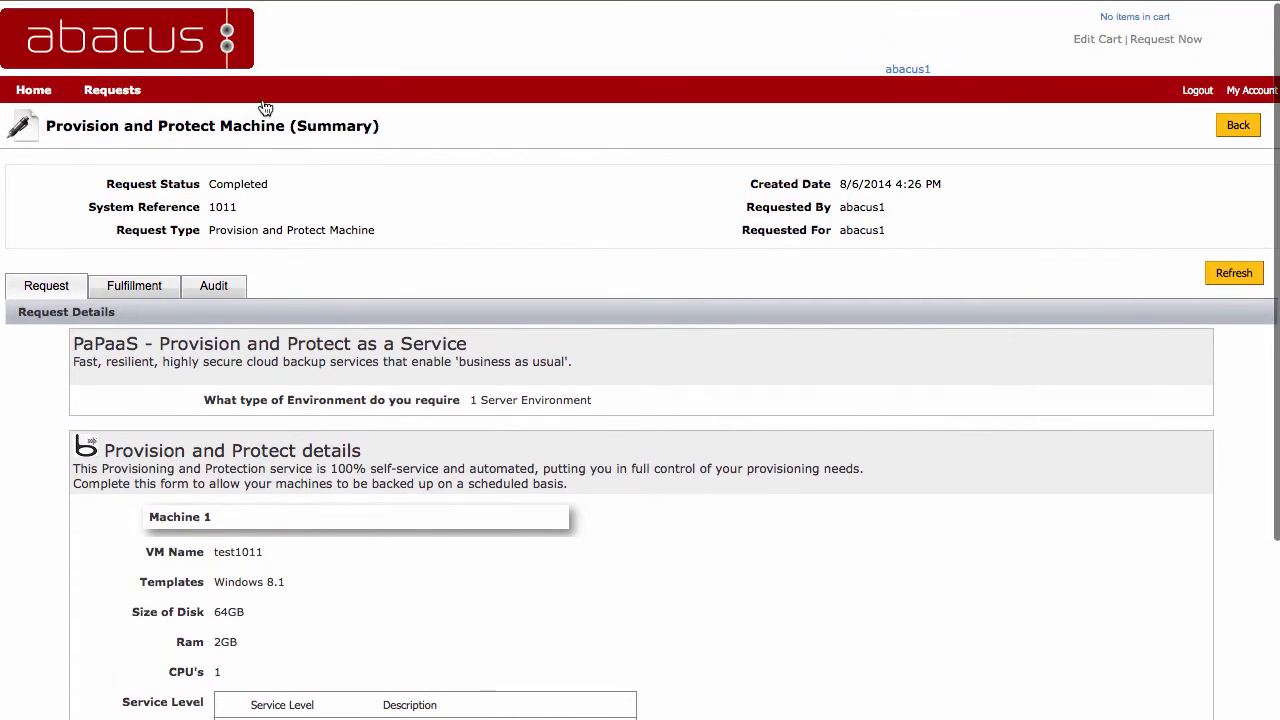
pyautogui.click(34, 92)
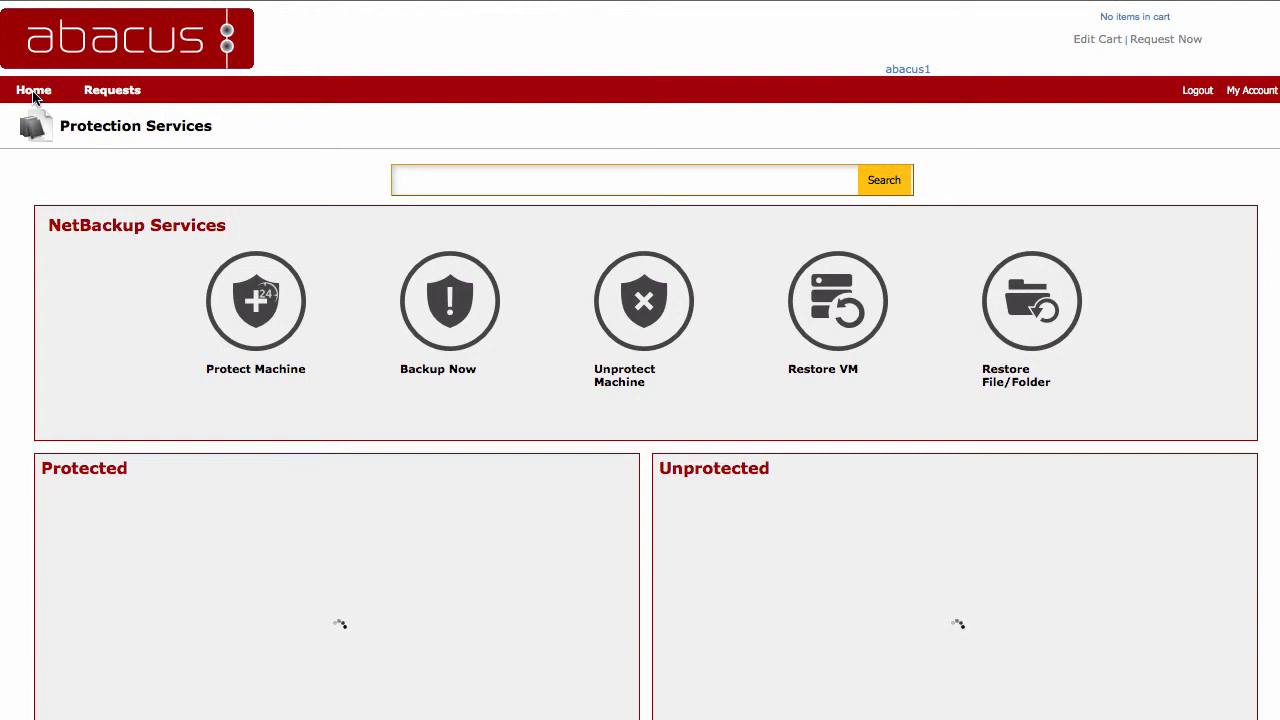